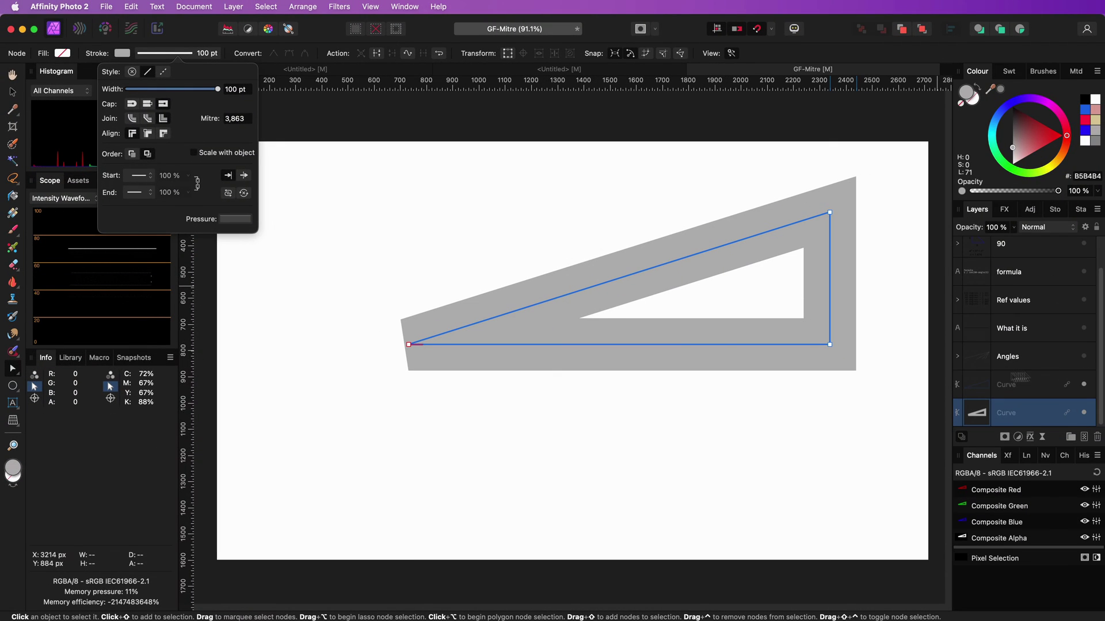
Step: Show the angle guides and the 'Max angle for flat(bevelled) corner' title, and stretch the triangle's left corner further left
{"action": "left_click", "coordinate": [1084, 357]}
{"action": "left_click", "coordinate": [409, 344]}
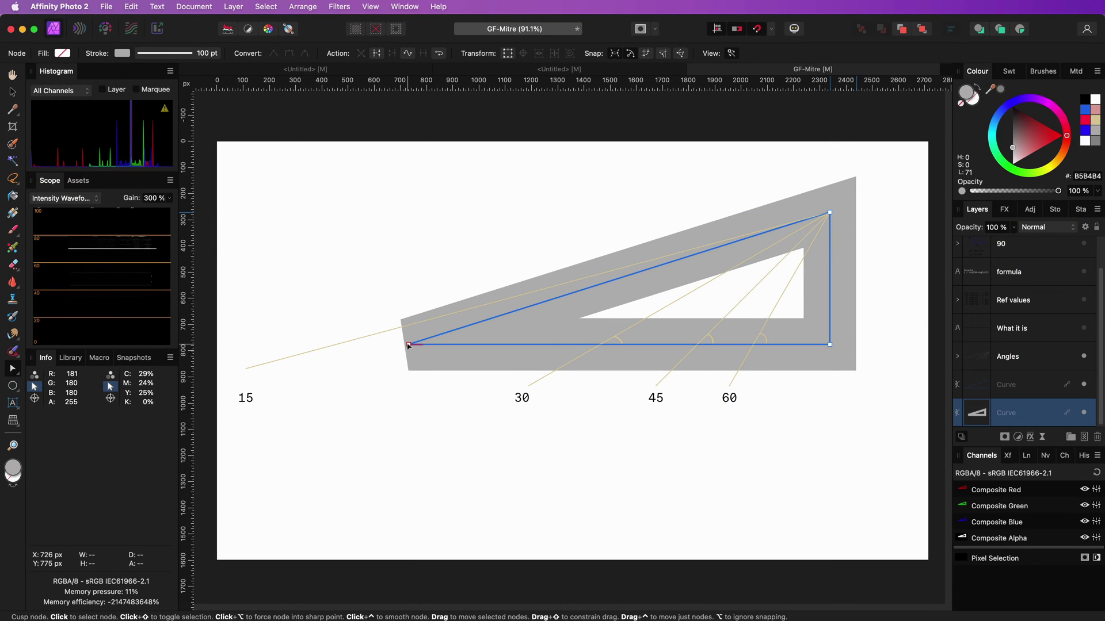
{"action": "left_click_drag", "start_coordinate": [409, 344], "coordinate": [564, 343]}
{"action": "left_click", "coordinate": [1084, 328]}
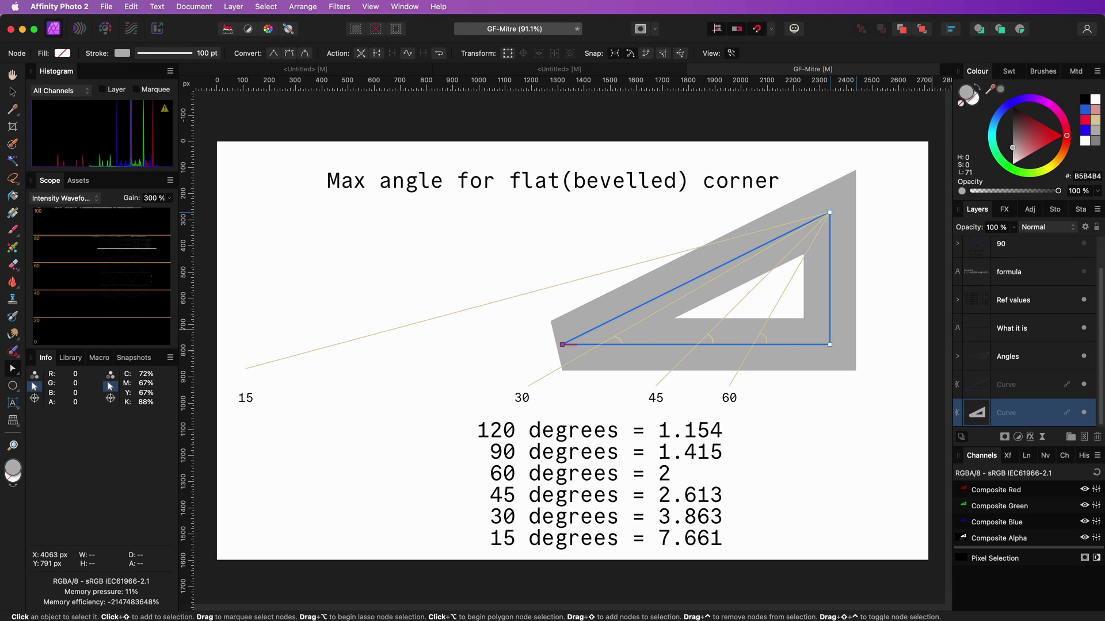
{"action": "left_click", "coordinate": [164, 53]}
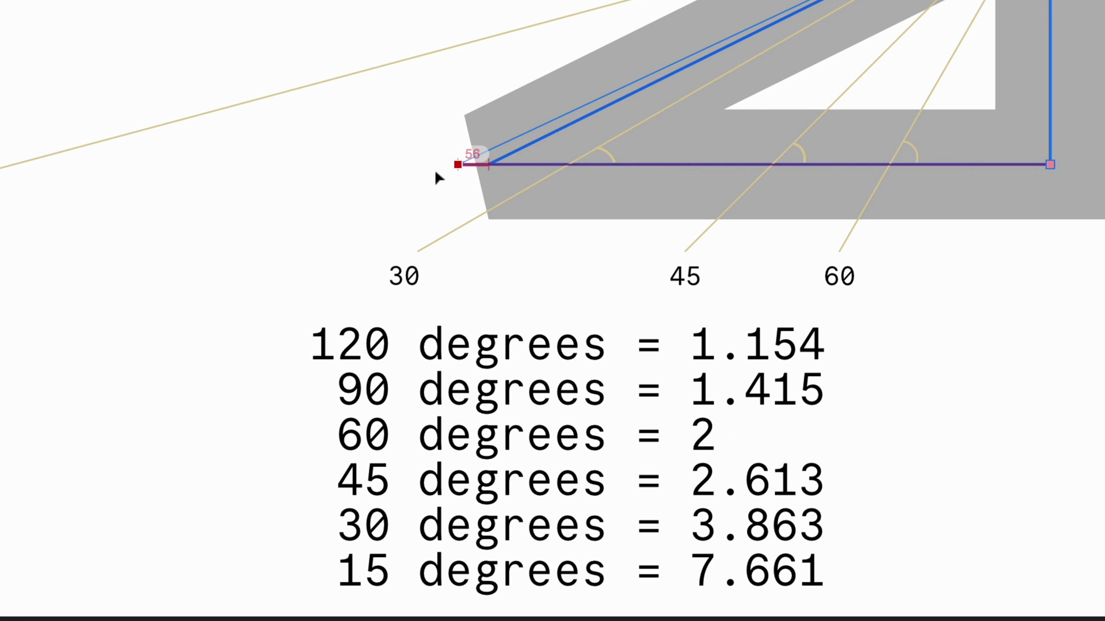
Step: Drag the triangle's left corner node onto the 30-degree guide, giving a 3.863 mitre
{"action": "left_click_drag", "start_coordinate": [434, 168], "coordinate": [396, 173]}
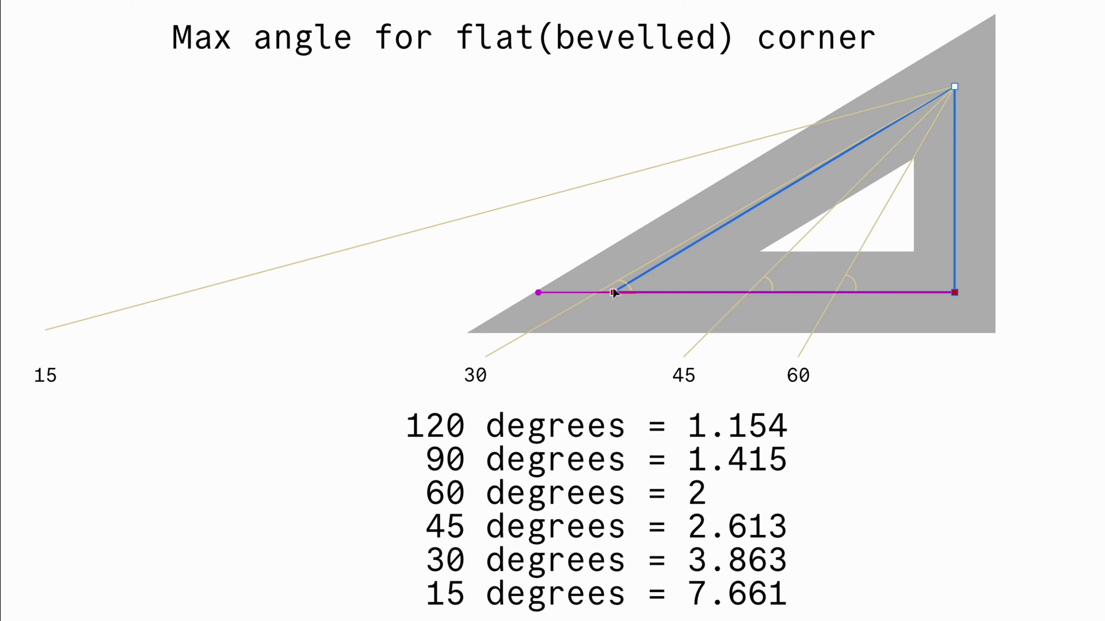
{"action": "left_click_drag", "start_coordinate": [614, 292], "coordinate": [614, 293]}
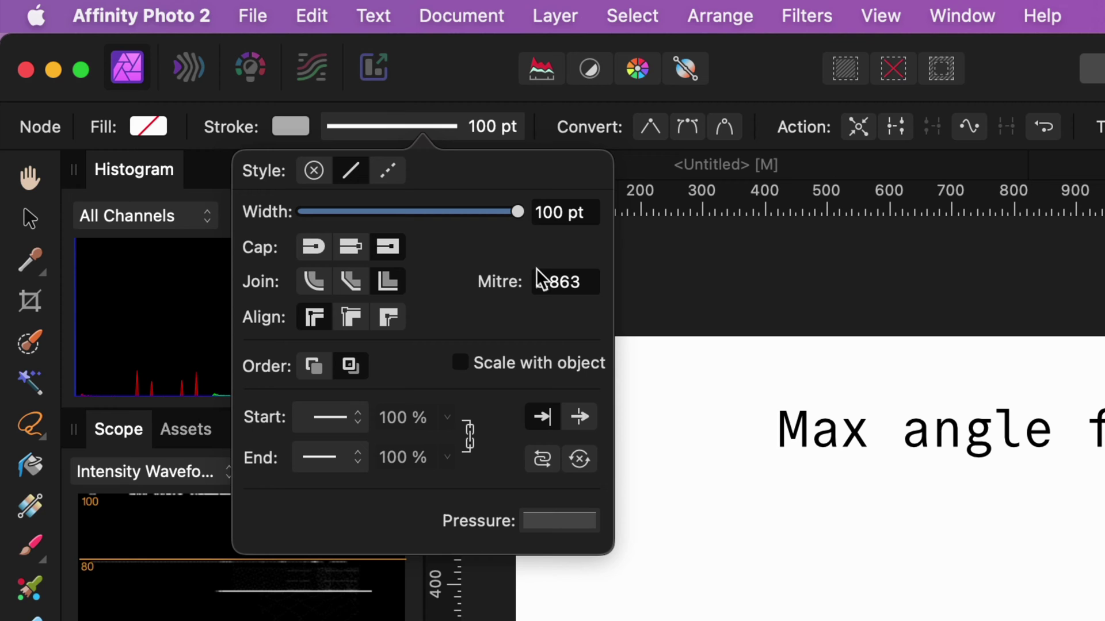
Step: Replace the stroke's Mitre value with 2 so the left corner bevels
{"action": "left_click", "coordinate": [565, 281]}
{"action": "type", "text": "2"}
{"action": "key", "text": "Return"}
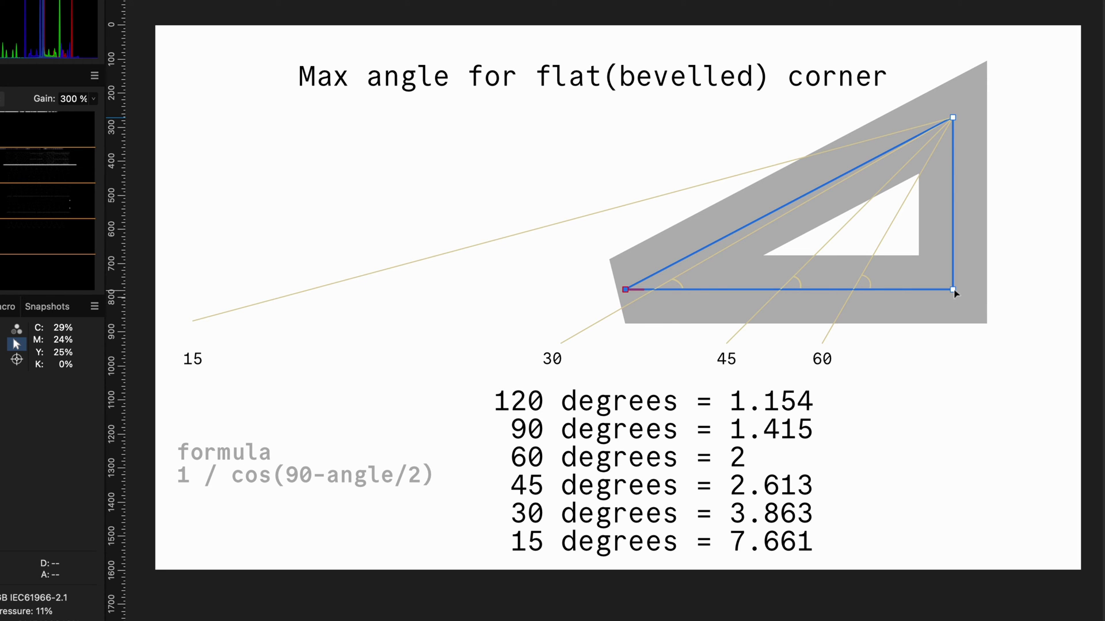
Step: Zoom and pan to the triangle's bottom-right corner and its a² + b² = c² sketch
{"action": "scroll", "coordinate": [954, 293], "scroll_direction": "up", "scroll_amount": 3}
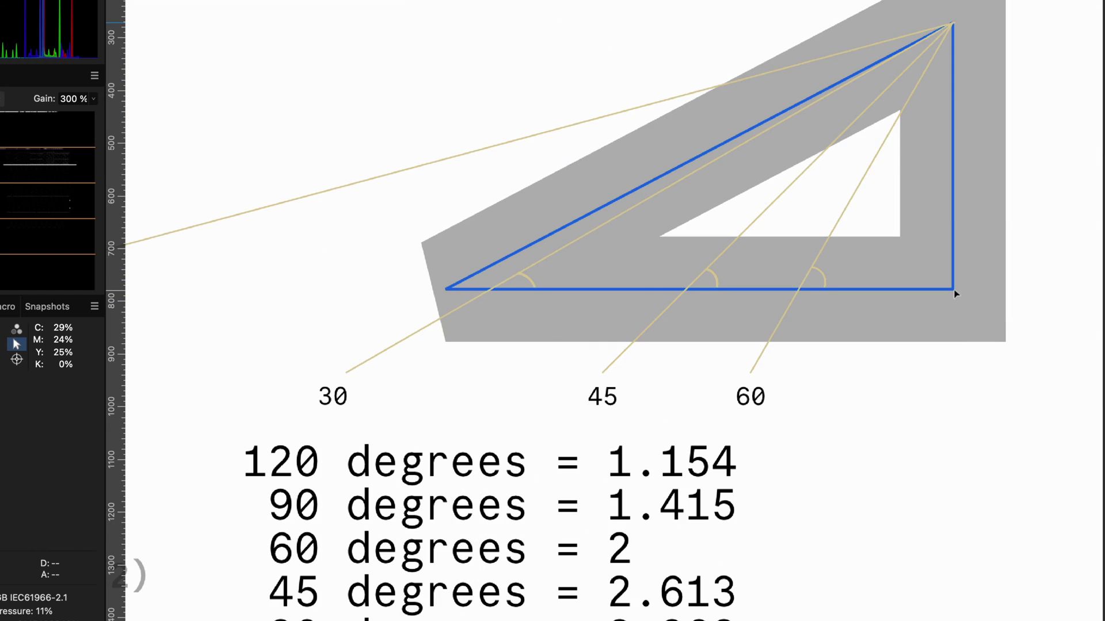
{"action": "scroll", "coordinate": [954, 294], "scroll_direction": "up", "scroll_amount": 2}
{"action": "scroll", "coordinate": [955, 294], "scroll_direction": "up", "scroll_amount": 4}
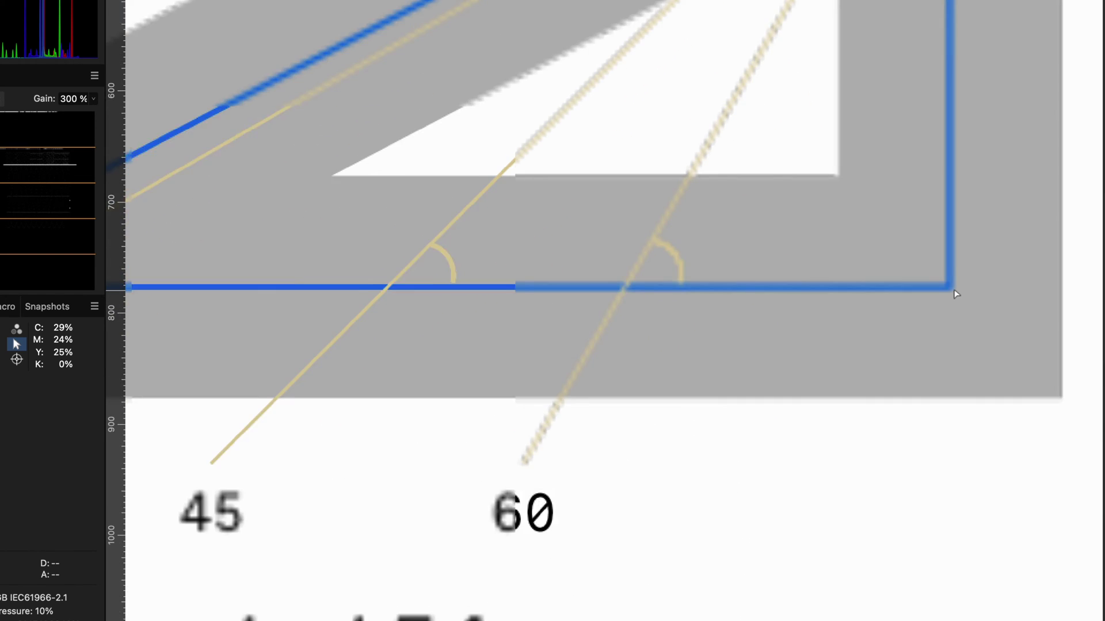
{"action": "left_click_drag", "start_coordinate": [960, 300], "coordinate": [807, 300]}
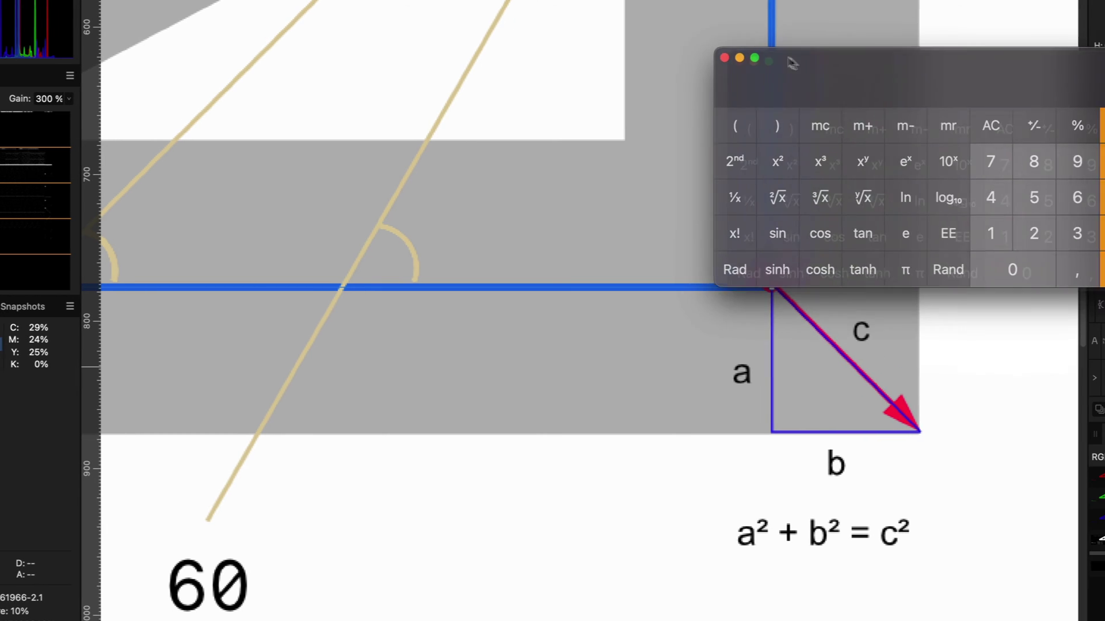
{"action": "left_click_drag", "start_coordinate": [789, 60], "coordinate": [747, 44]}
{"action": "left_click", "coordinate": [942, 208]}
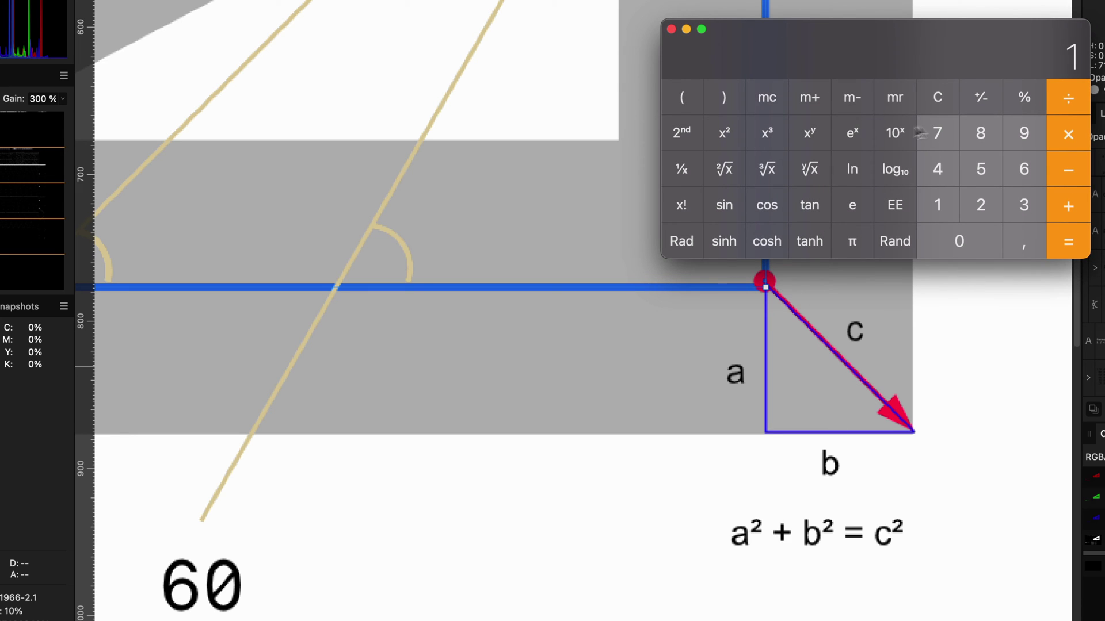
{"action": "left_click", "coordinate": [1048, 224]}
{"action": "left_click", "coordinate": [1061, 240]}
{"action": "left_click", "coordinate": [724, 170]}
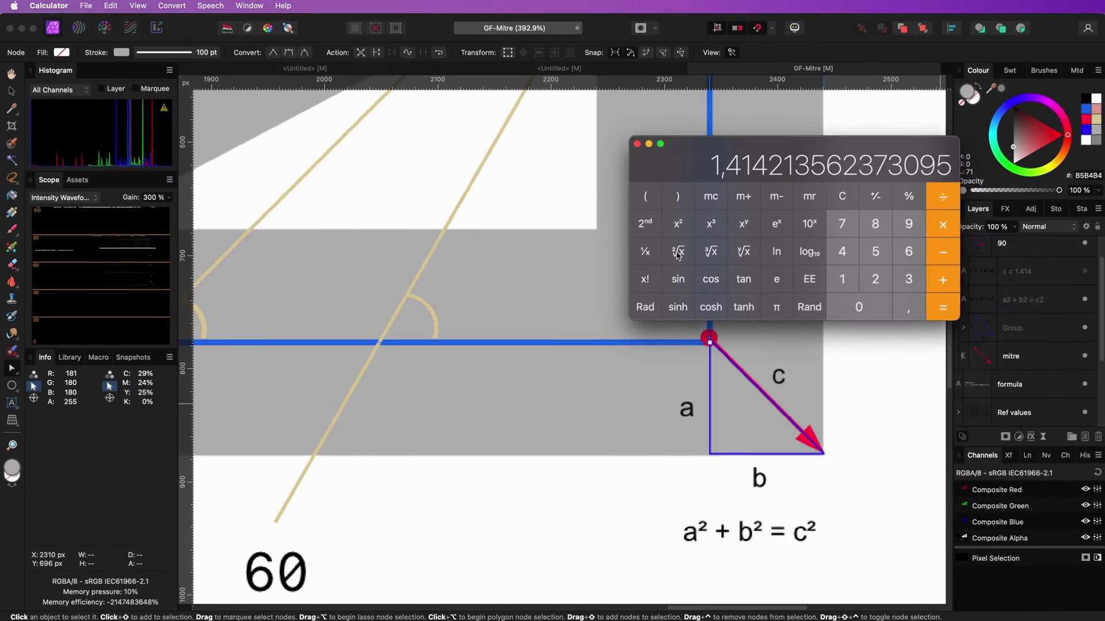
{"action": "key", "text": "super+w"}
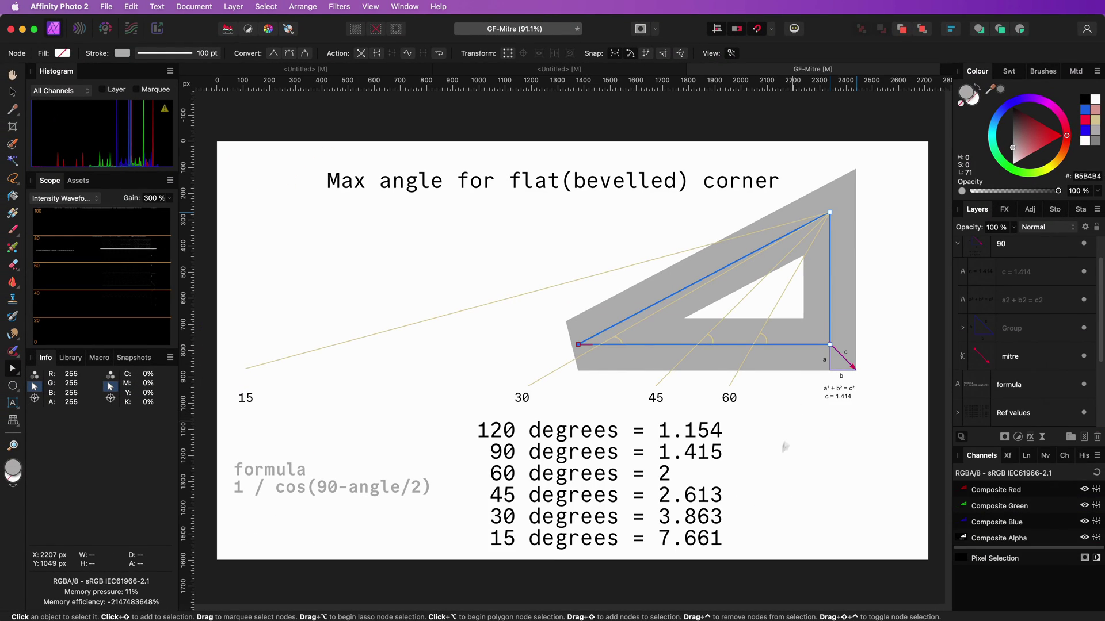
Step: Set the stroke Mitre to 1,414 and nudge the bottom-right corner node slightly right
{"action": "left_click", "coordinate": [165, 54]}
{"action": "left_click", "coordinate": [236, 117]}
{"action": "type", "text": "1,4"}
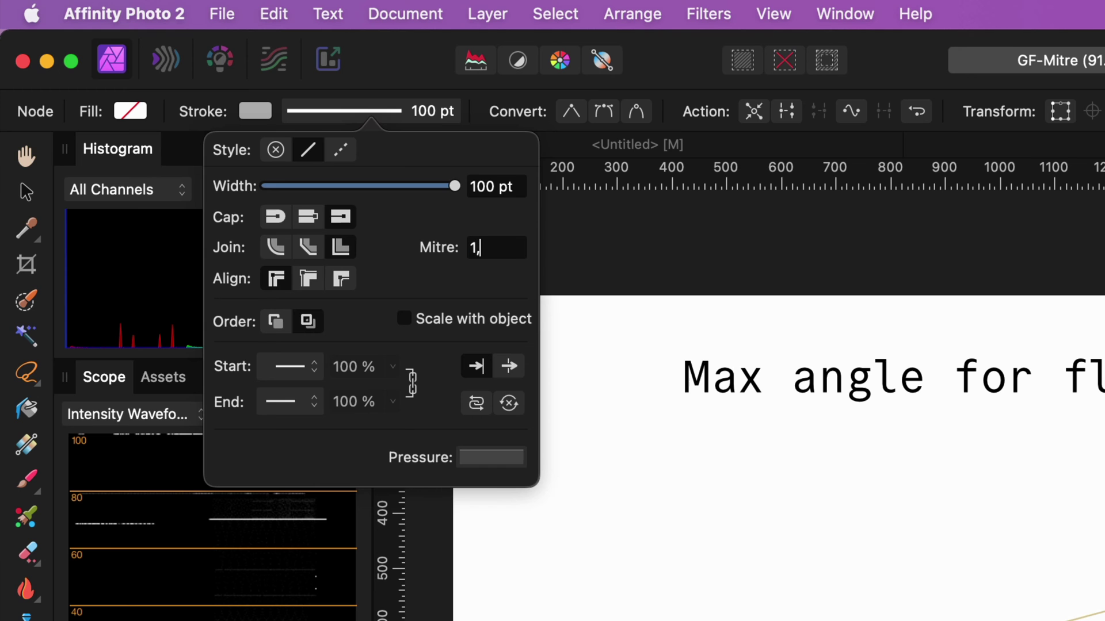
{"action": "type", "text": "14"}
{"action": "key", "text": "Return"}
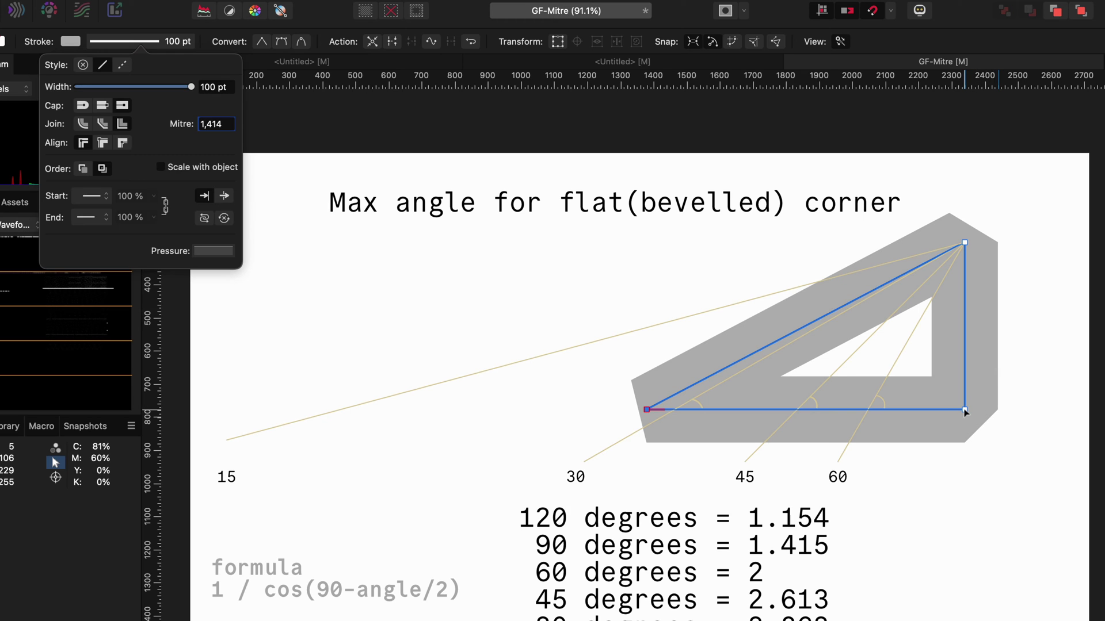
{"action": "mouse_move", "coordinate": [966, 413]}
{"action": "left_mouse_down"}
{"action": "mouse_move", "coordinate": [934, 414]}
{"action": "mouse_move", "coordinate": [996, 415]}
{"action": "left_mouse_up"}
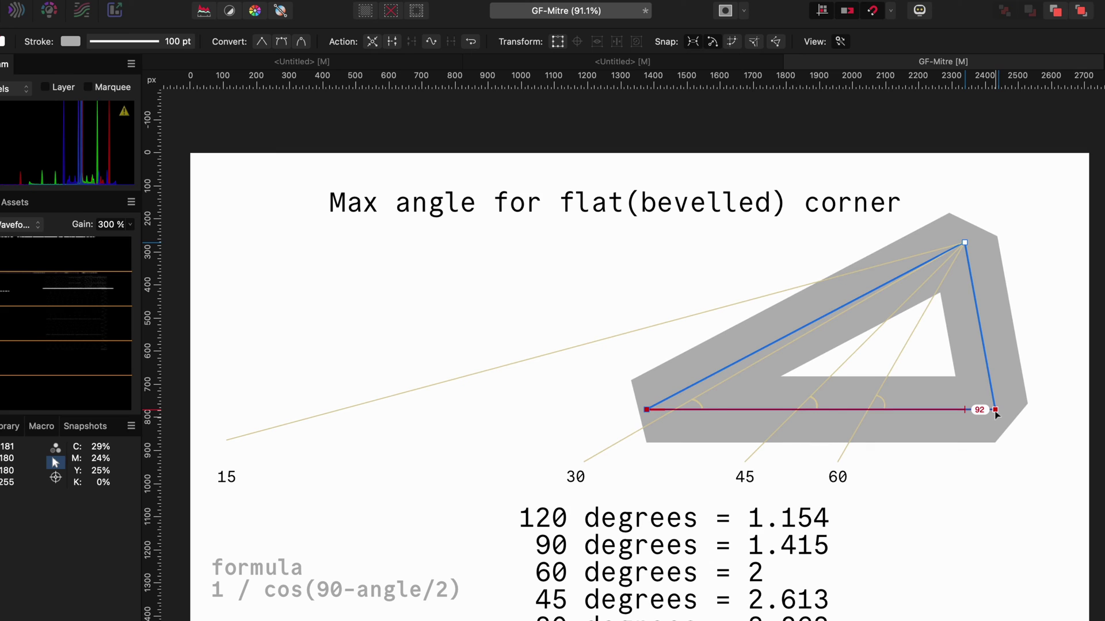
{"action": "left_click_drag", "start_coordinate": [996, 414], "coordinate": [996, 414]}
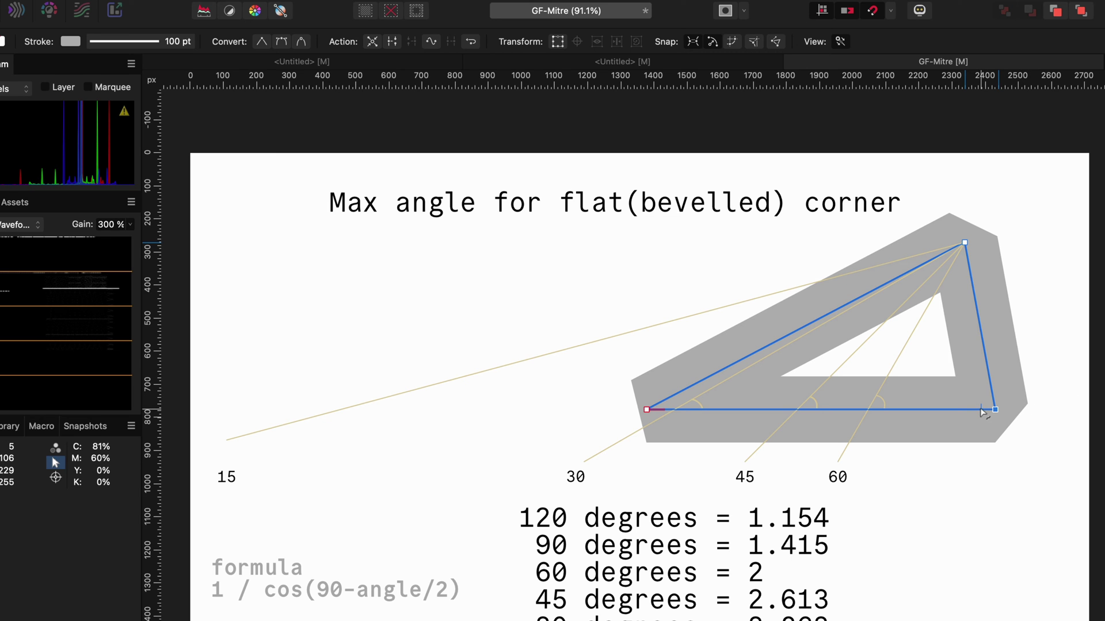
Step: Zoom into the bottom-right corner and show the angle, alfa and beta working text layer
{"action": "scroll", "coordinate": [983, 413], "scroll_direction": "up", "scroll_amount": 5}
{"action": "scroll", "coordinate": [1030, 422], "scroll_direction": "up", "scroll_amount": 5}
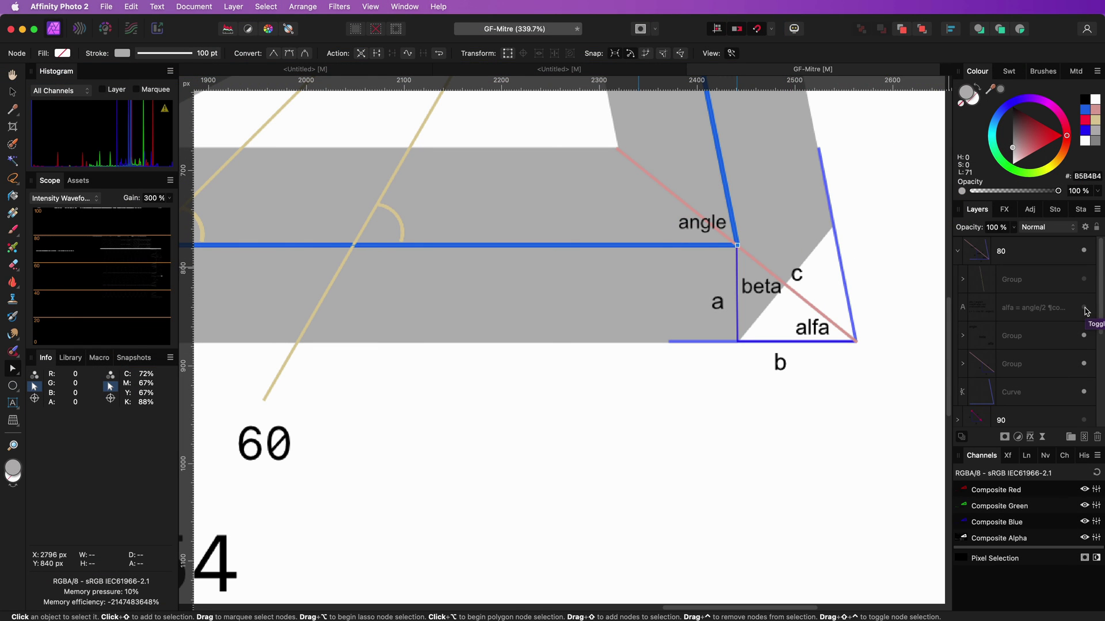
{"action": "left_click", "coordinate": [1086, 311]}
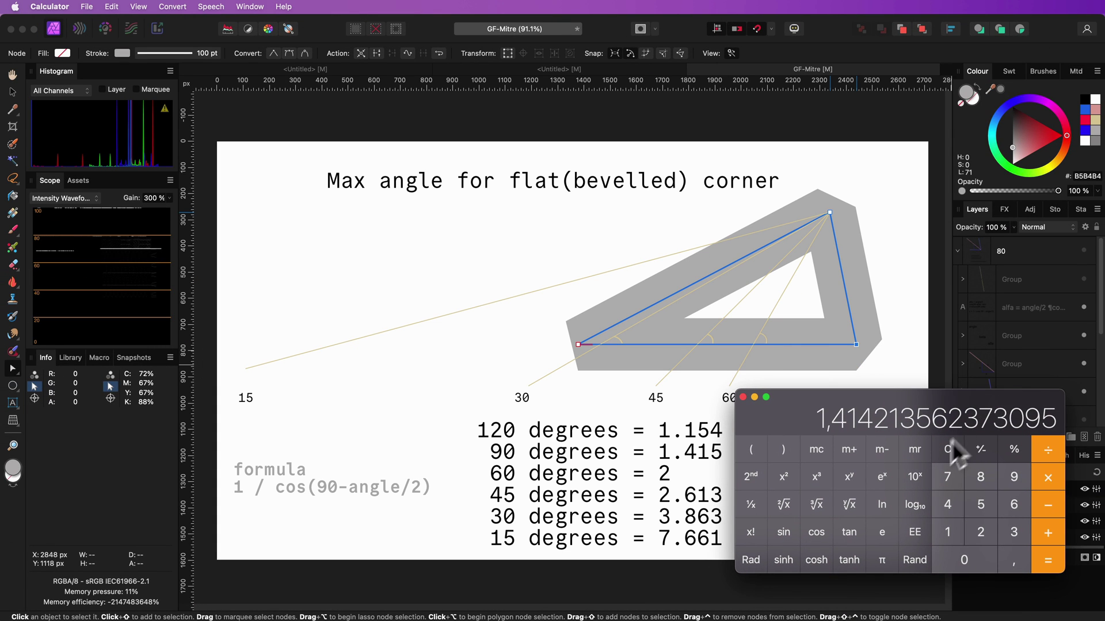
Step: In Calculator, clear the display and compute 80 ÷ 2 = 40
{"action": "left_click", "coordinate": [980, 477]}
{"action": "left_click", "coordinate": [964, 559]}
{"action": "left_click", "coordinate": [1048, 449]}
{"action": "left_click", "coordinate": [981, 532]}
{"action": "left_click", "coordinate": [1048, 560]}
{"action": "left_click", "coordinate": [1014, 476]}
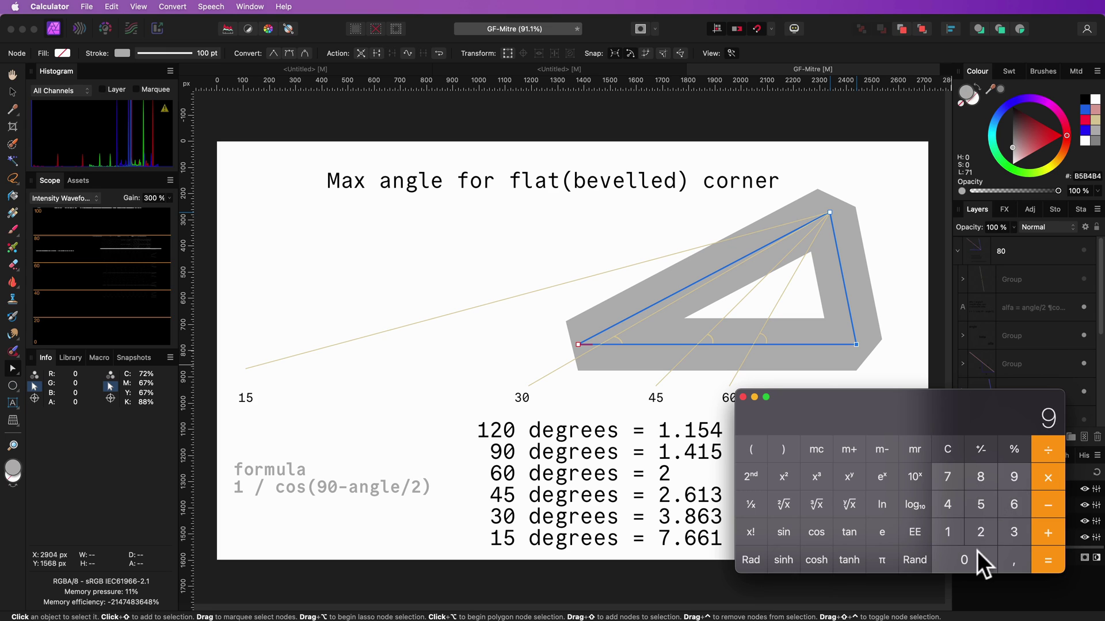
{"action": "left_click", "coordinate": [977, 551]}
{"action": "key", "text": "minus"}
{"action": "left_click", "coordinate": [948, 504]}
{"action": "left_click", "coordinate": [963, 560]}
{"action": "left_click", "coordinate": [1043, 557]}
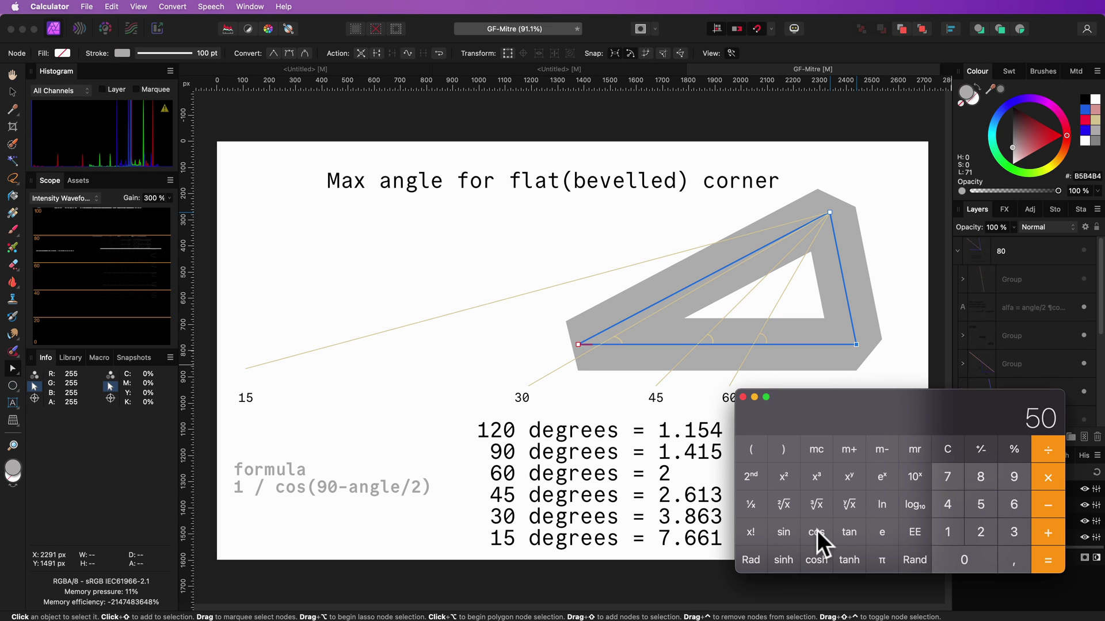
{"action": "left_click", "coordinate": [817, 530]}
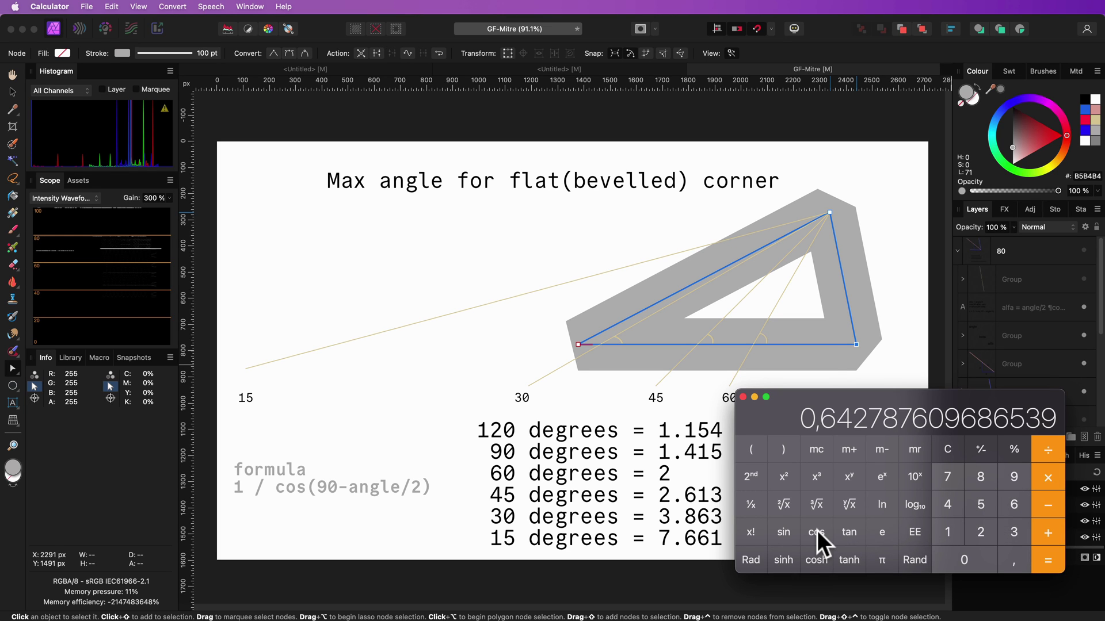
{"action": "left_click", "coordinate": [750, 505]}
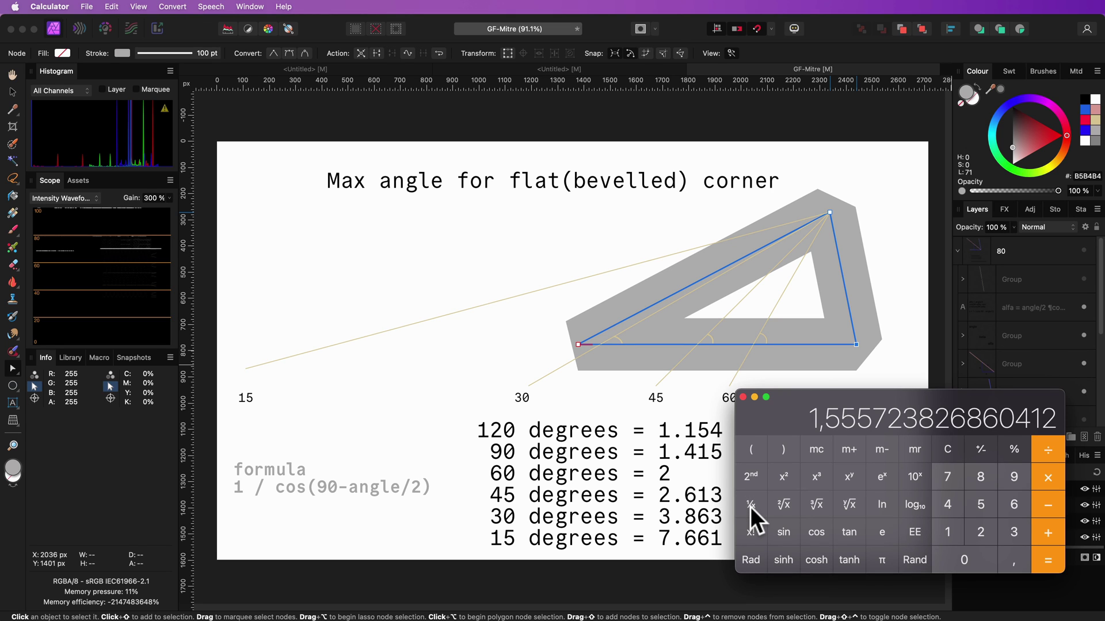
Step: Set the stroke Mitre to 1,555, align the protractor with the base, and select the bottom-right node
{"action": "key", "text": "super+w"}
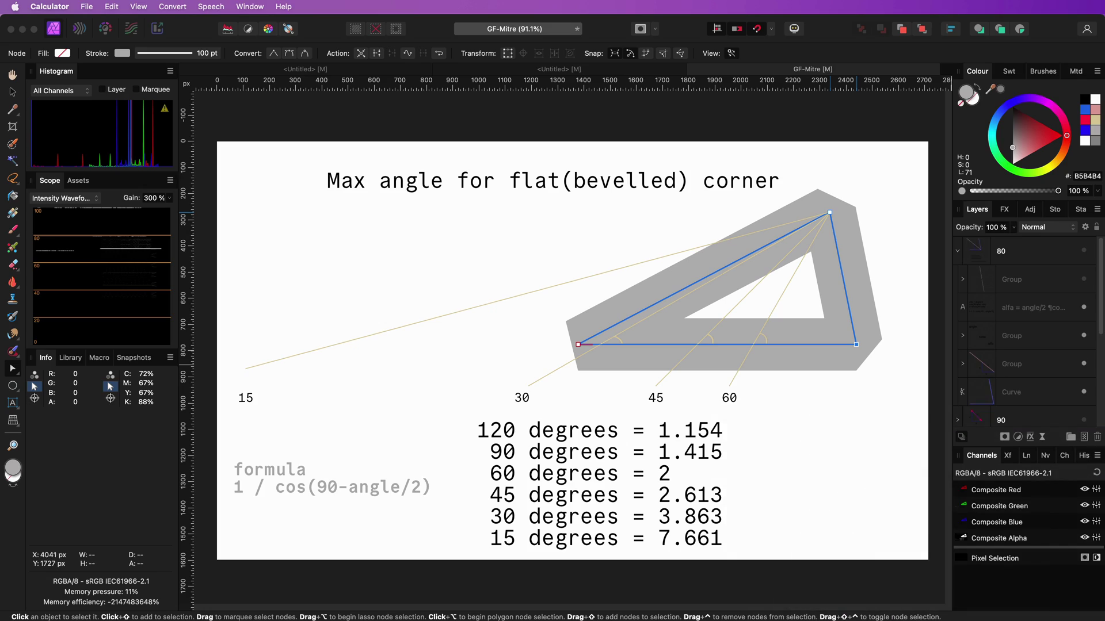
{"action": "left_click", "coordinate": [173, 53]}
{"action": "left_click_drag", "start_coordinate": [229, 119], "coordinate": [248, 118]}
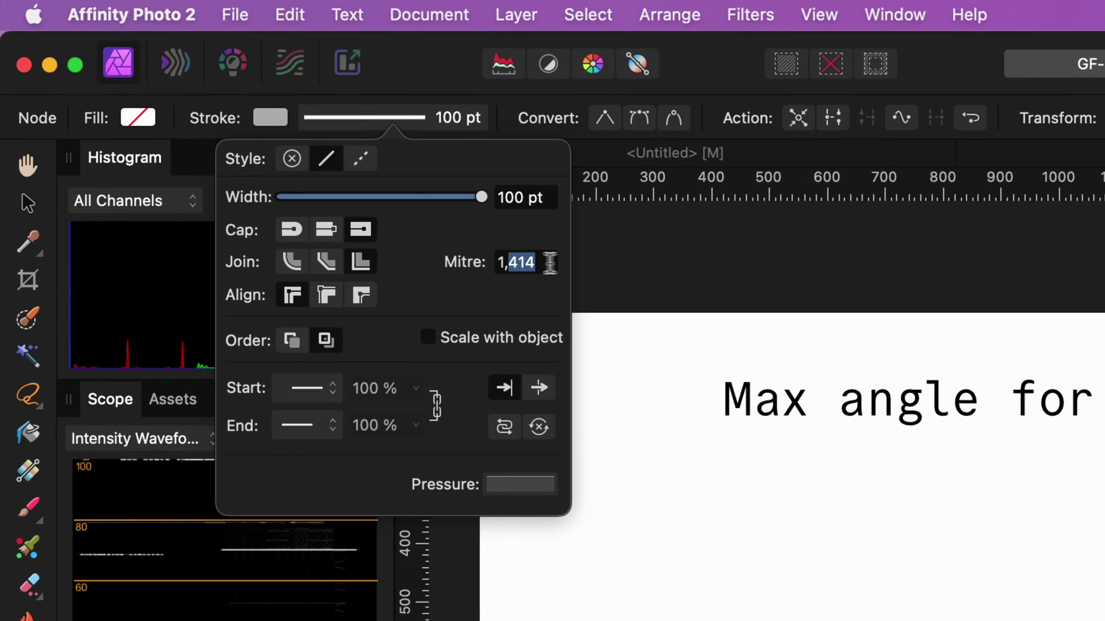
{"action": "type", "text": "555"}
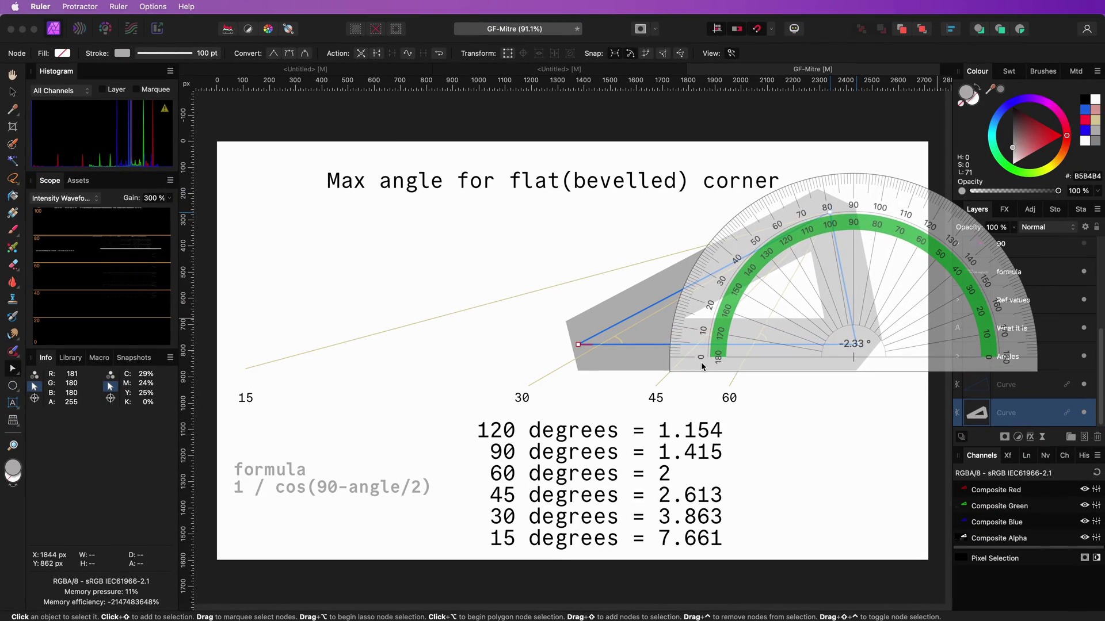
{"action": "left_click_drag", "start_coordinate": [701, 367], "coordinate": [703, 355]}
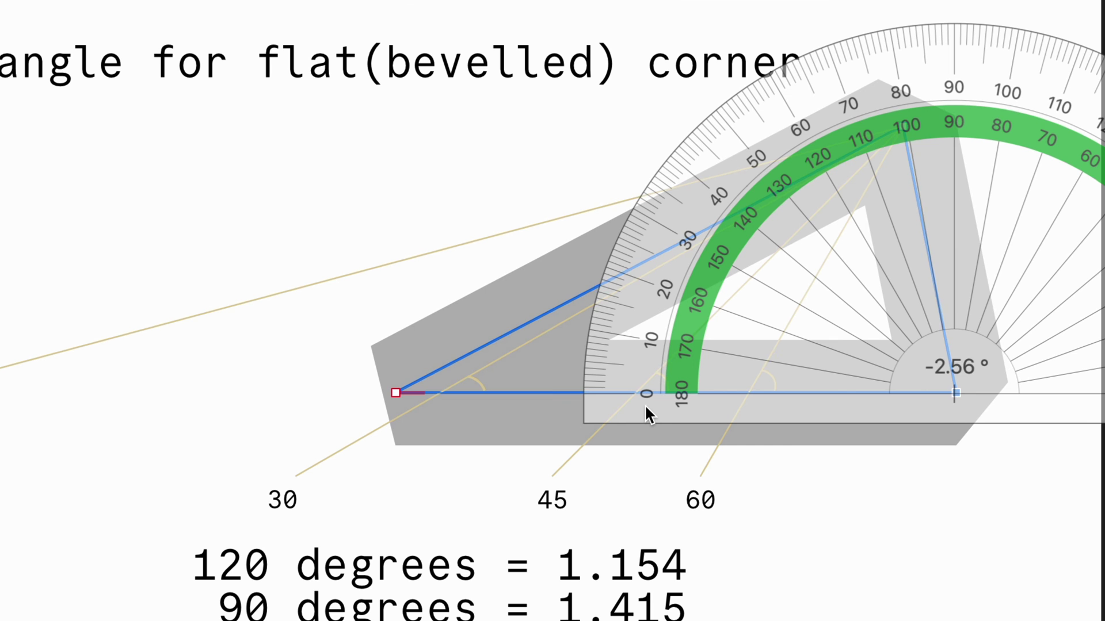
{"action": "left_click_drag", "start_coordinate": [872, 375], "coordinate": [834, 342]}
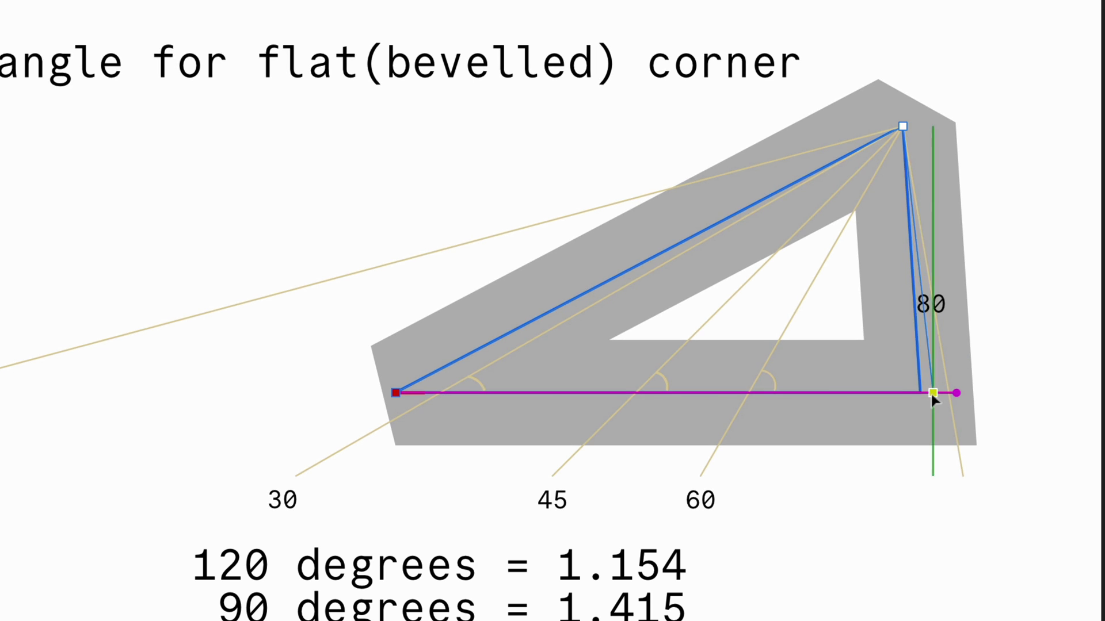
Step: Drag the bottom-right corner node right onto the 80-degree guide
{"action": "left_click_drag", "start_coordinate": [852, 348], "coordinate": [876, 345]}
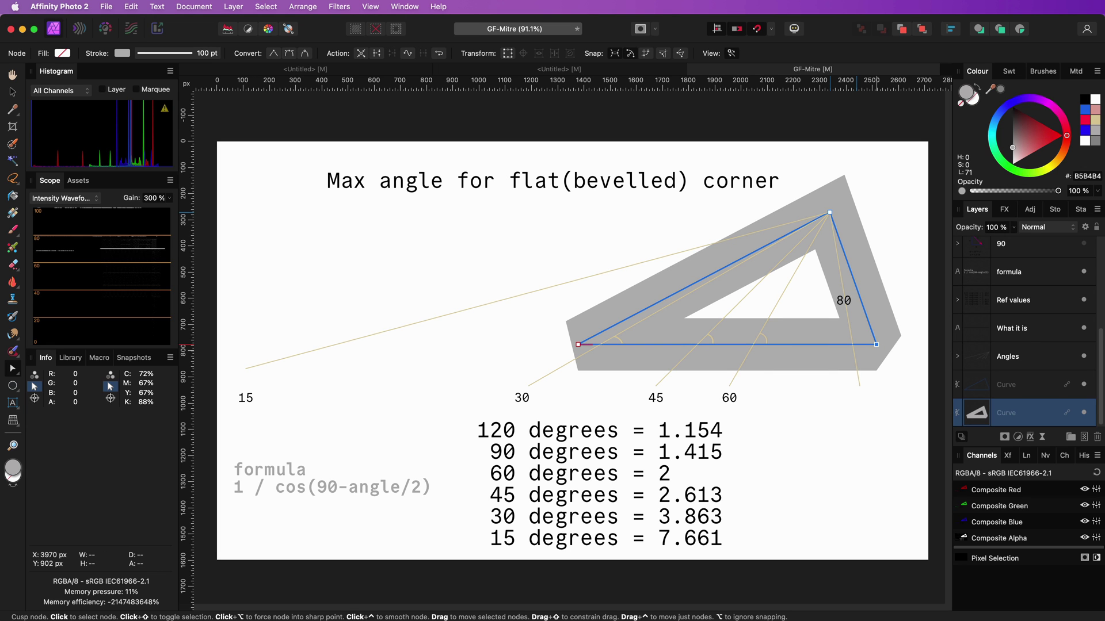